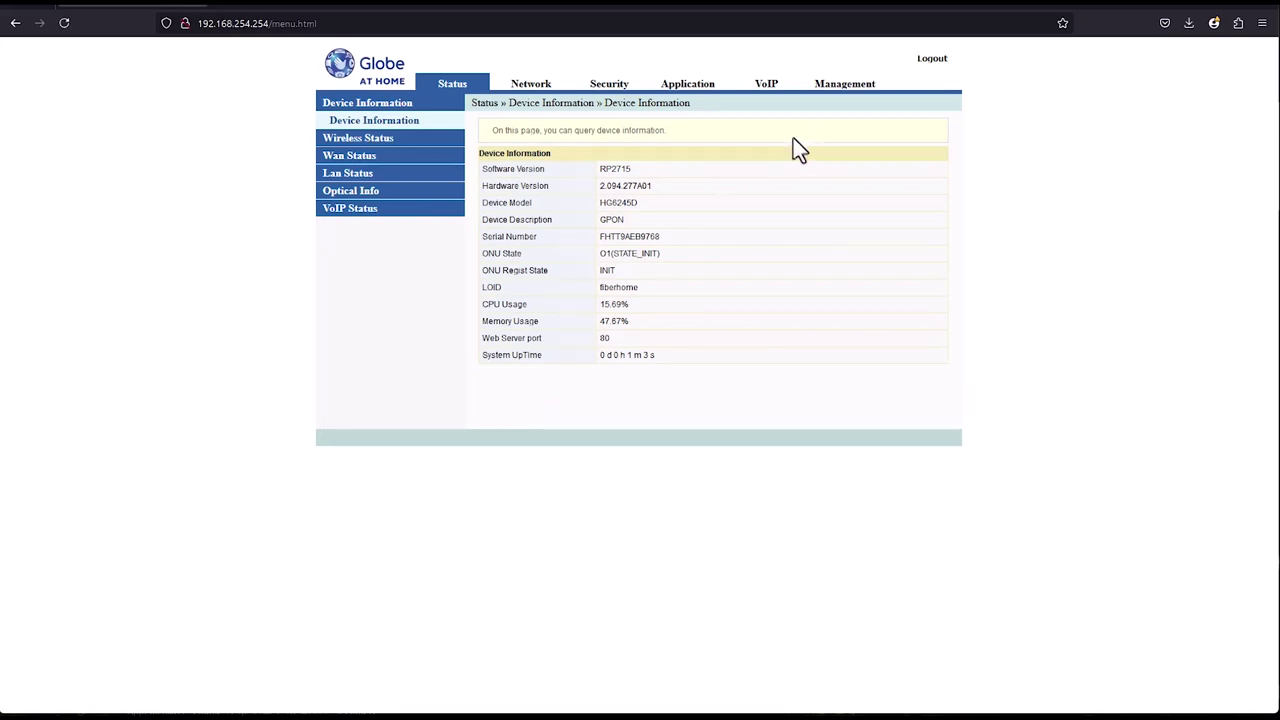
- Review the 2.4G, 5G and WAN status, then open the TR069_INTERNET Internet Settings page
{"action": "left_click", "coordinate": [350, 140]}
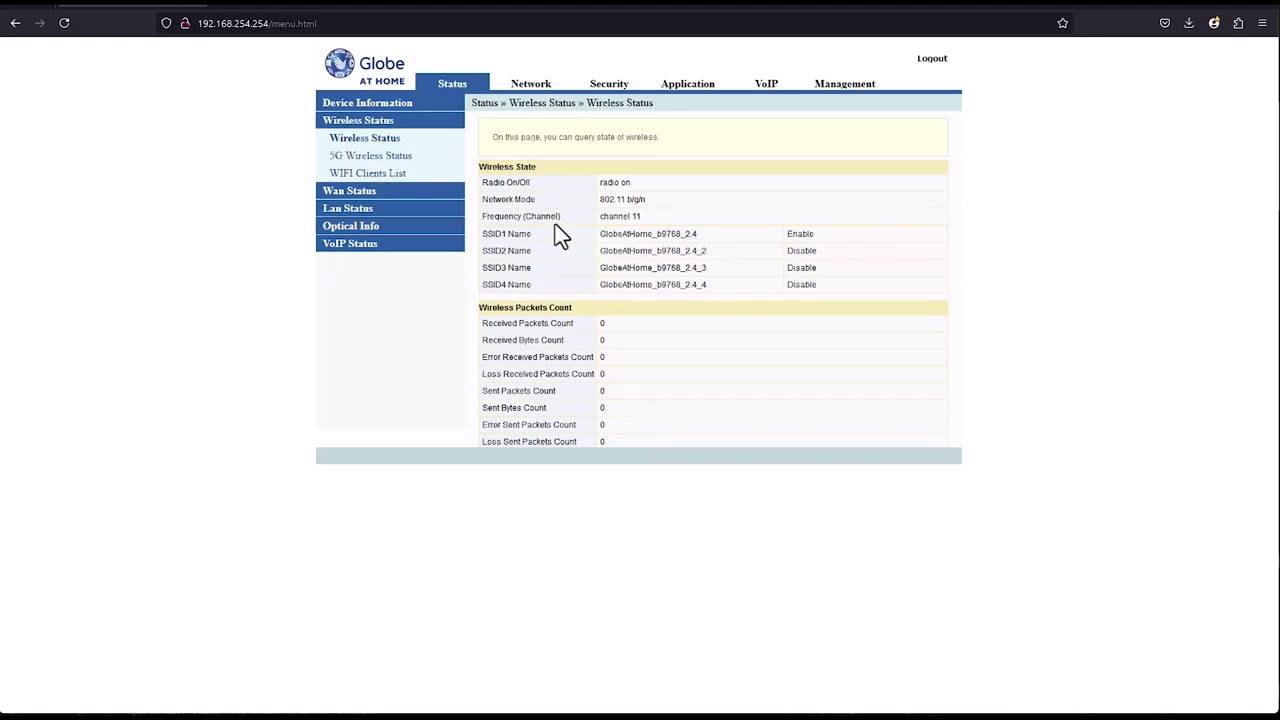
{"action": "left_click_drag", "start_coordinate": [484, 229], "coordinate": [866, 305]}
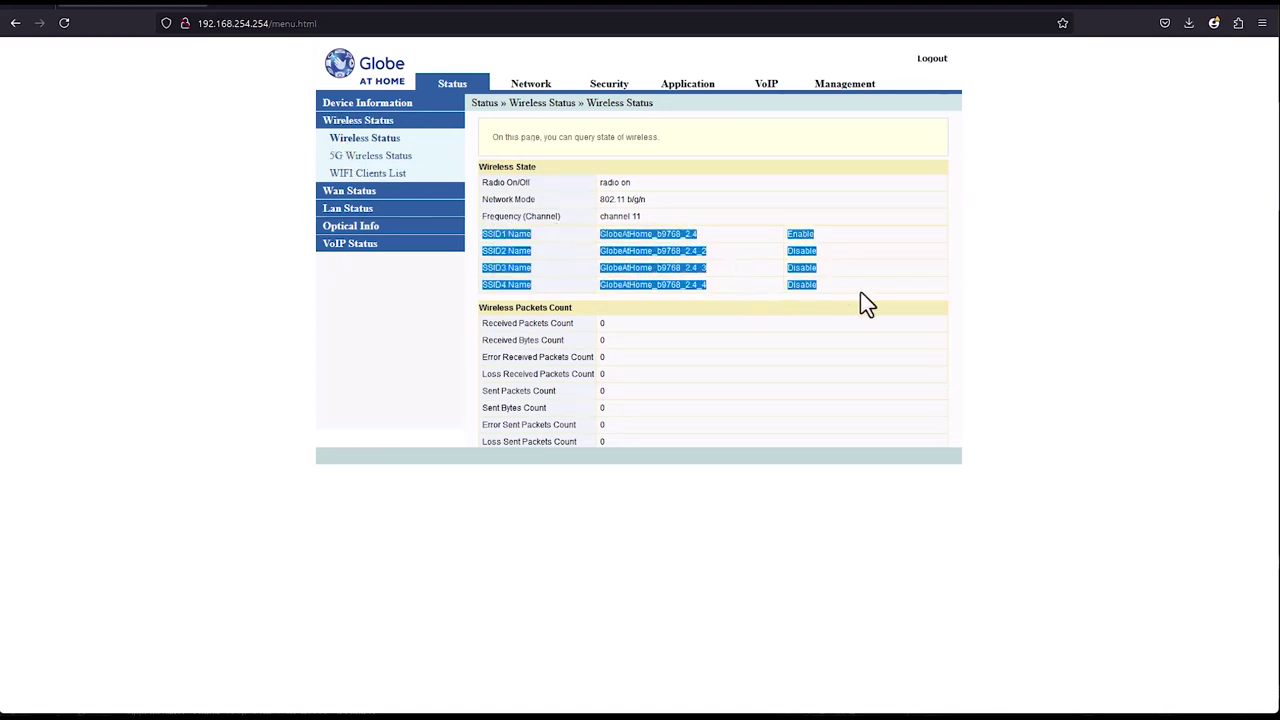
{"action": "left_click", "coordinate": [358, 158]}
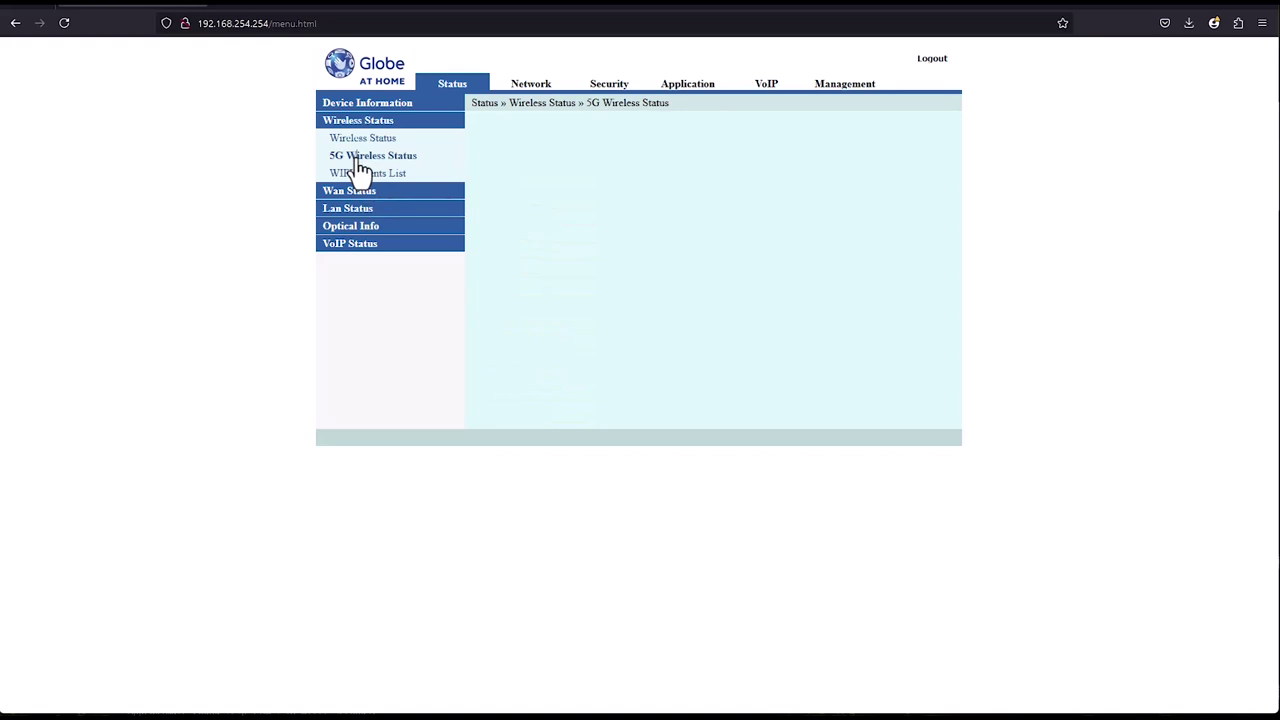
{"action": "left_click_drag", "start_coordinate": [504, 180], "coordinate": [905, 287]}
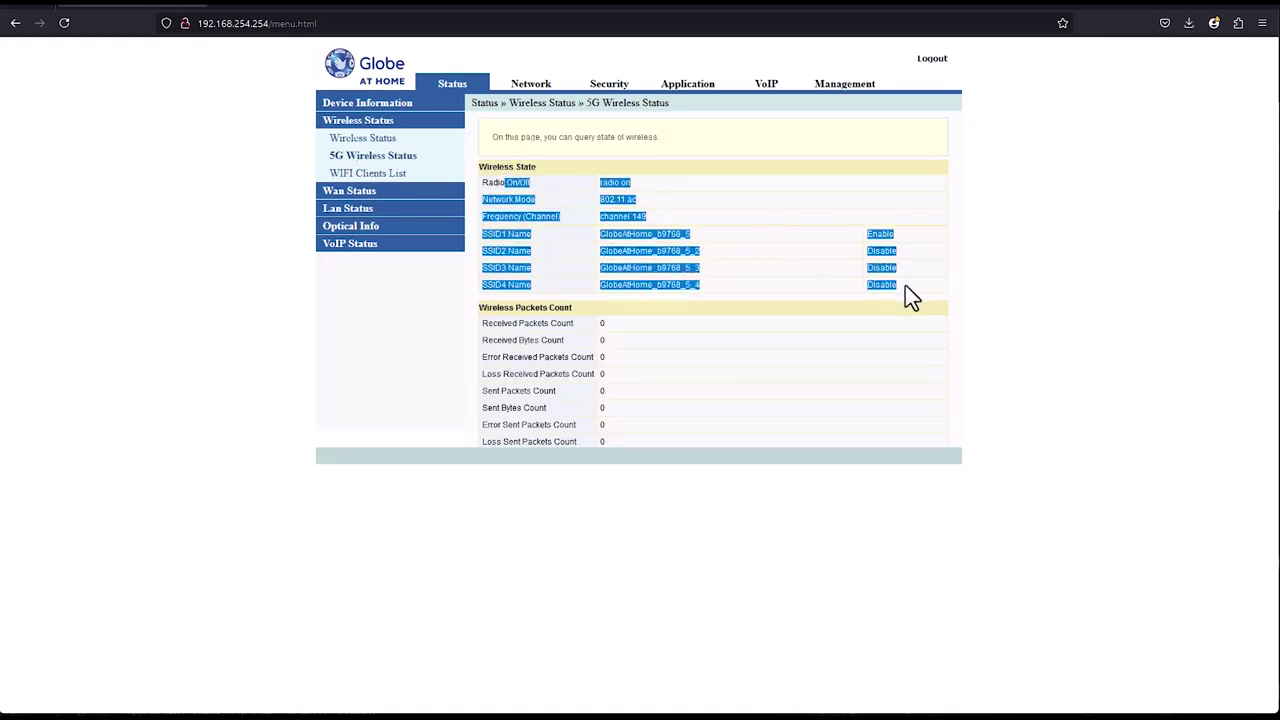
{"action": "left_click", "coordinate": [345, 192]}
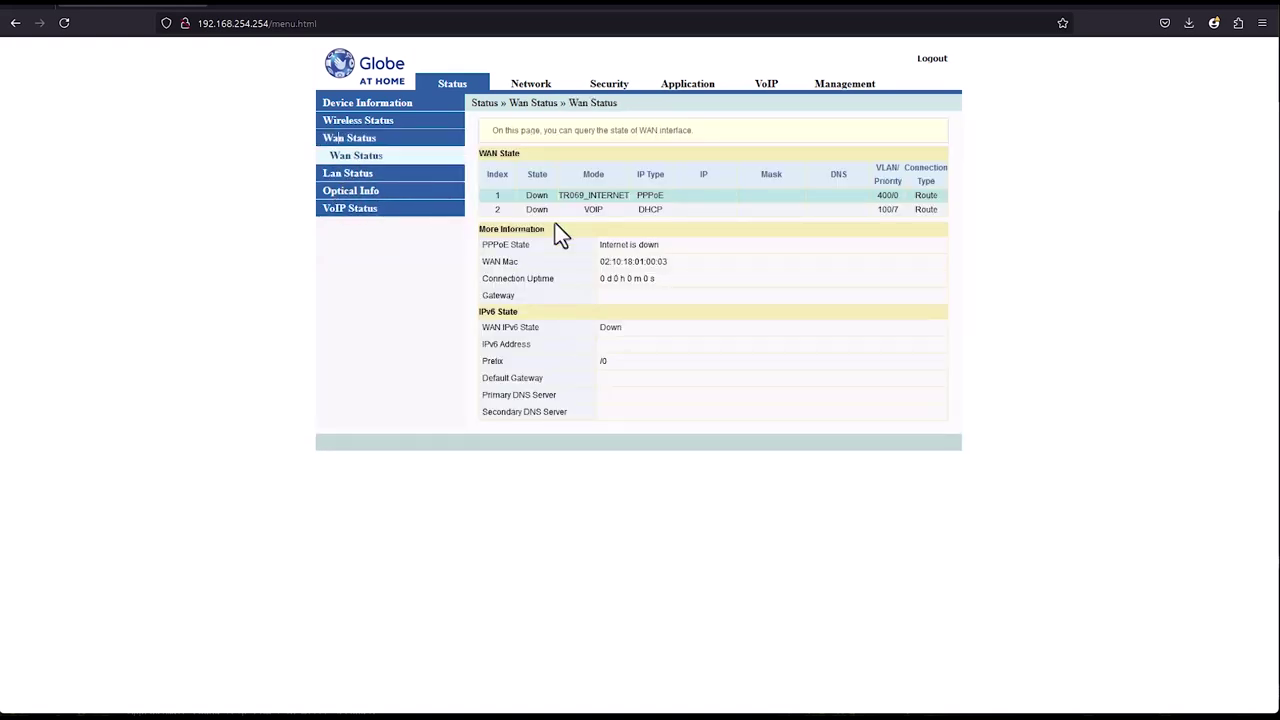
{"action": "left_click", "coordinate": [535, 86]}
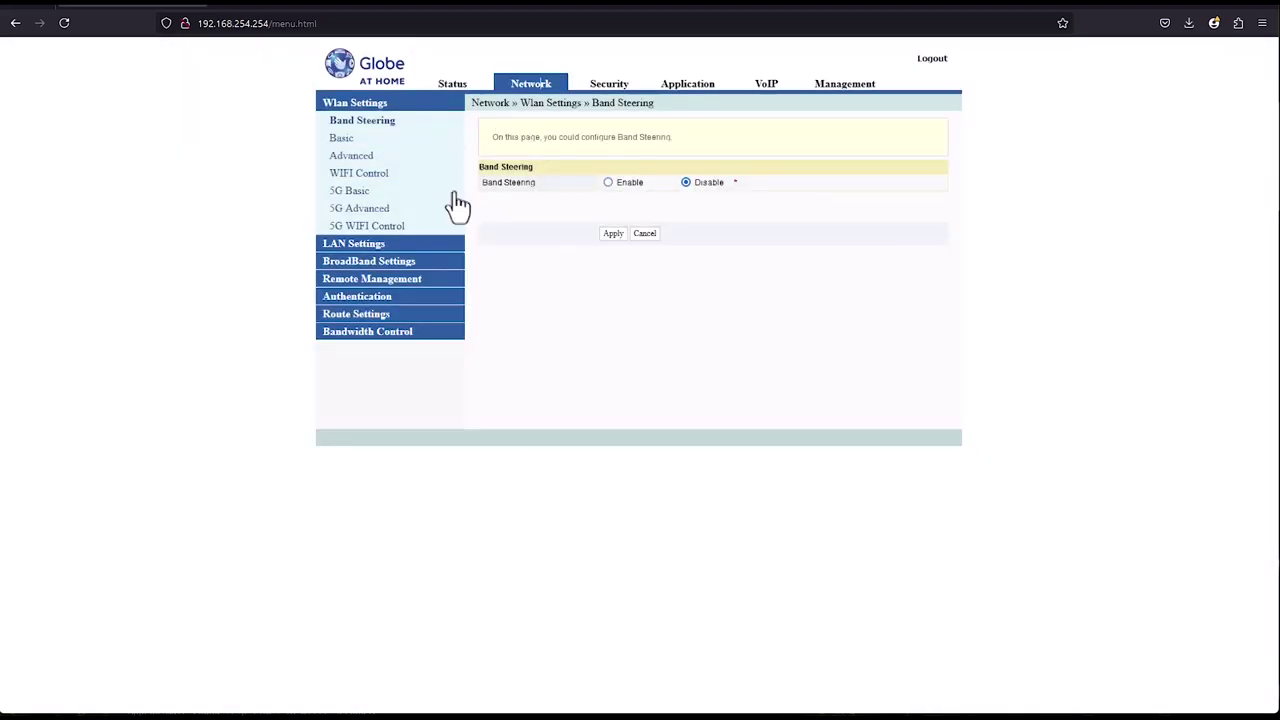
{"action": "left_click", "coordinate": [378, 262]}
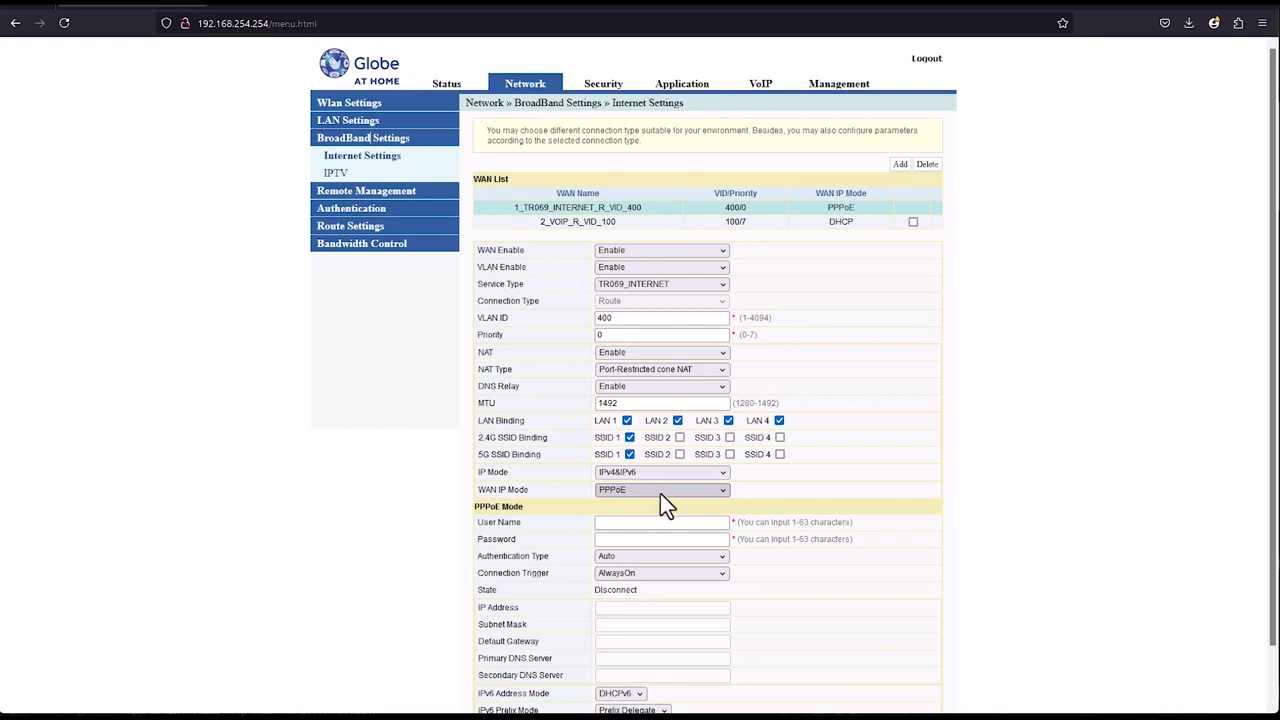
- Change the TR069_INTERNET WAN IP mode from PPPoE to DHCP and apply it
{"action": "left_click", "coordinate": [668, 492]}
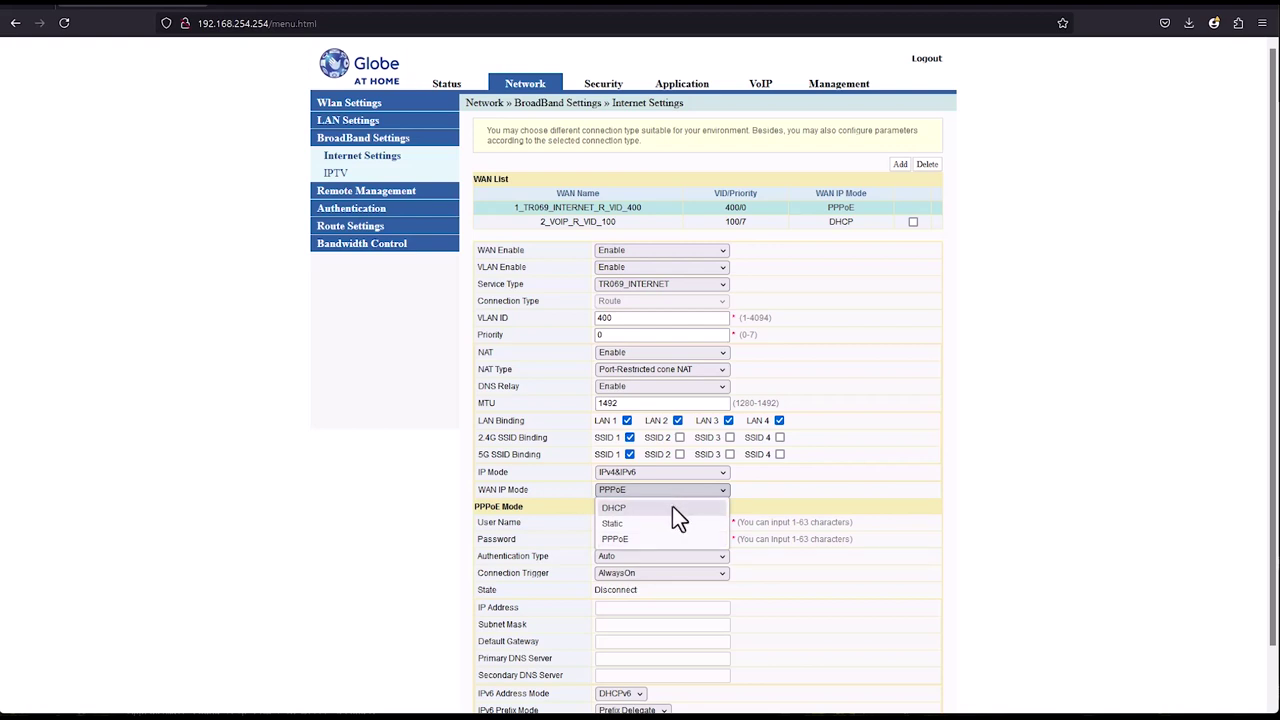
{"action": "left_click", "coordinate": [673, 508]}
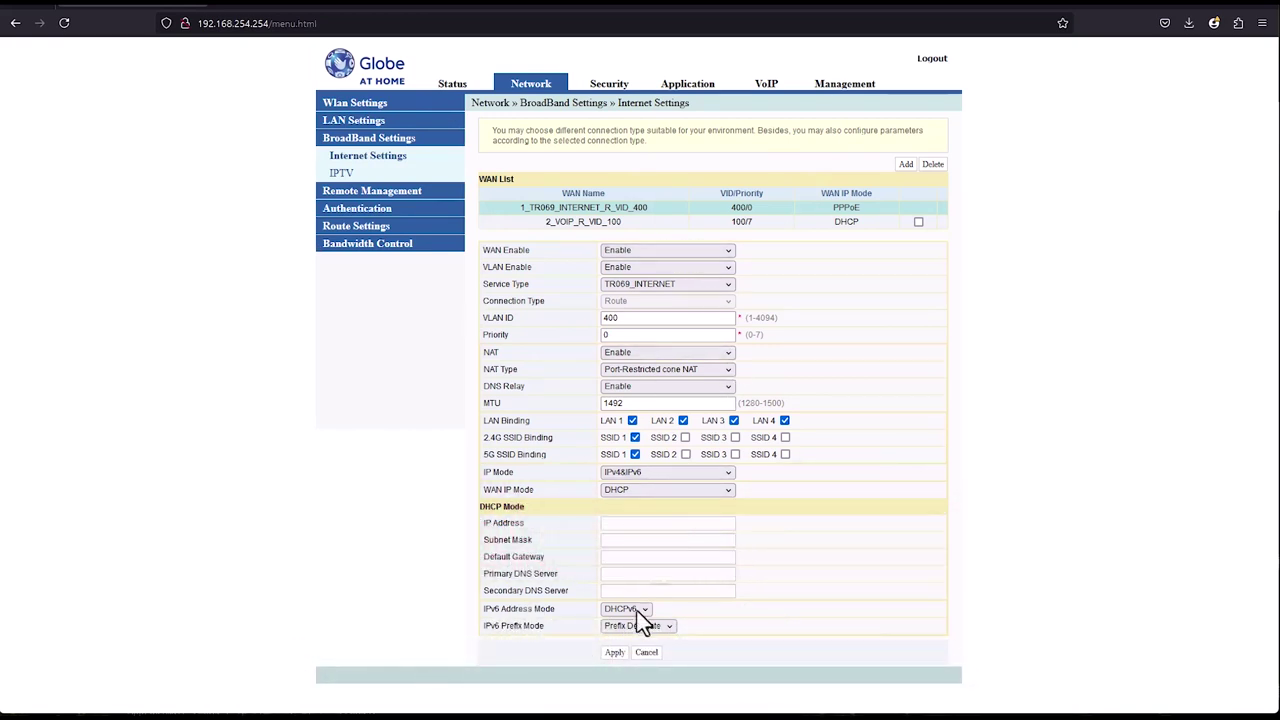
{"action": "left_click", "coordinate": [615, 652]}
{"action": "left_click", "coordinate": [360, 104]}
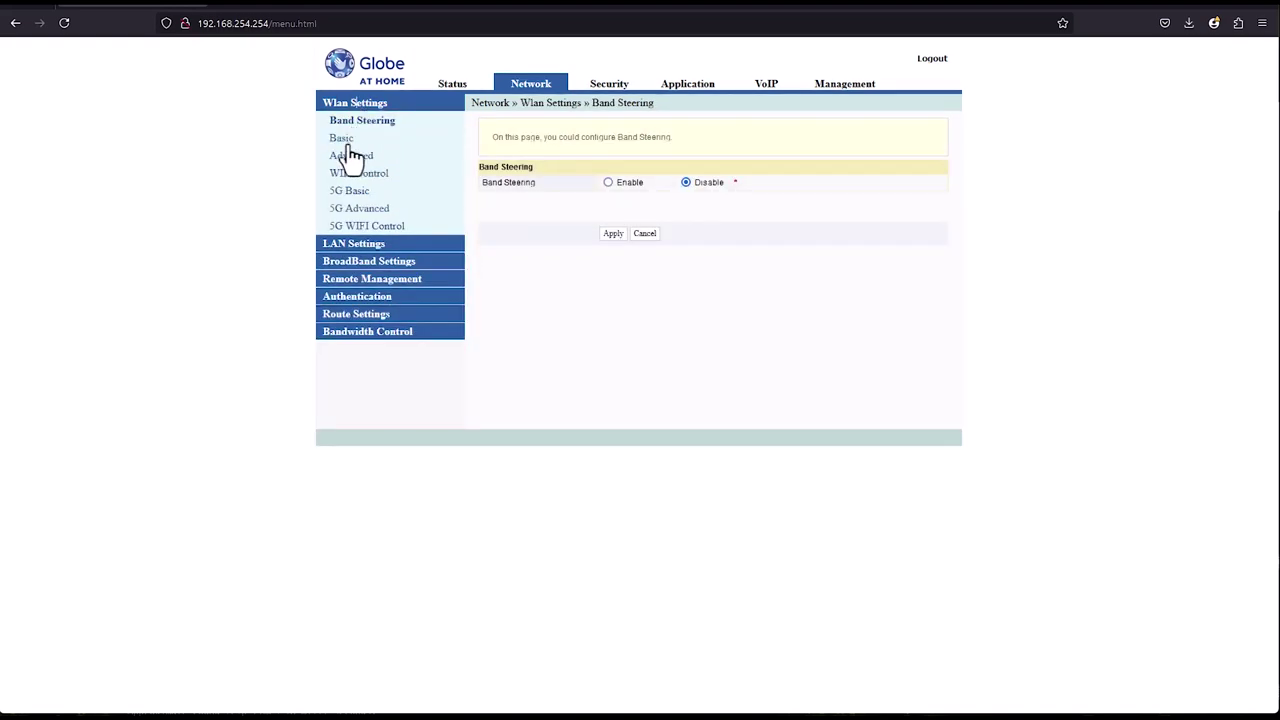
- Rename 2.4G SSID 1 to 'elmershox 2.4', enter a new Wi-Fi passphrase, and apply
{"action": "left_click", "coordinate": [341, 140]}
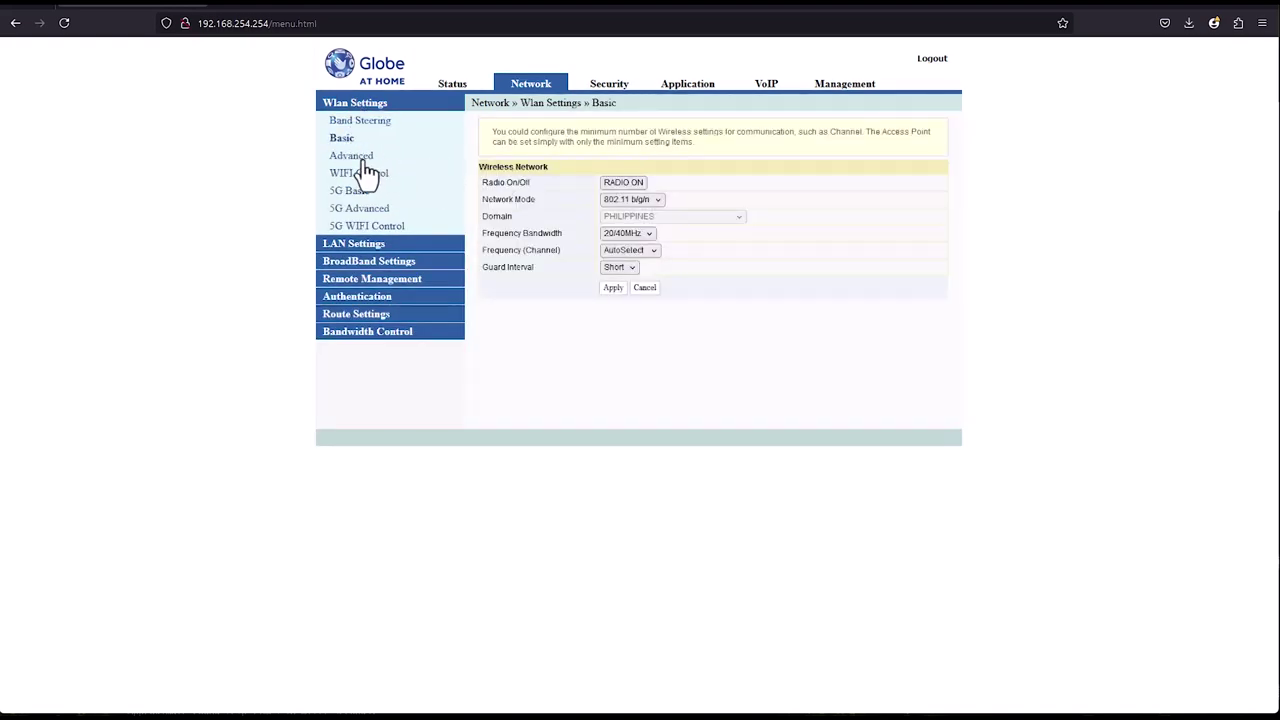
{"action": "left_click", "coordinate": [358, 157]}
{"action": "left_click_drag", "start_coordinate": [755, 224], "coordinate": [566, 209]}
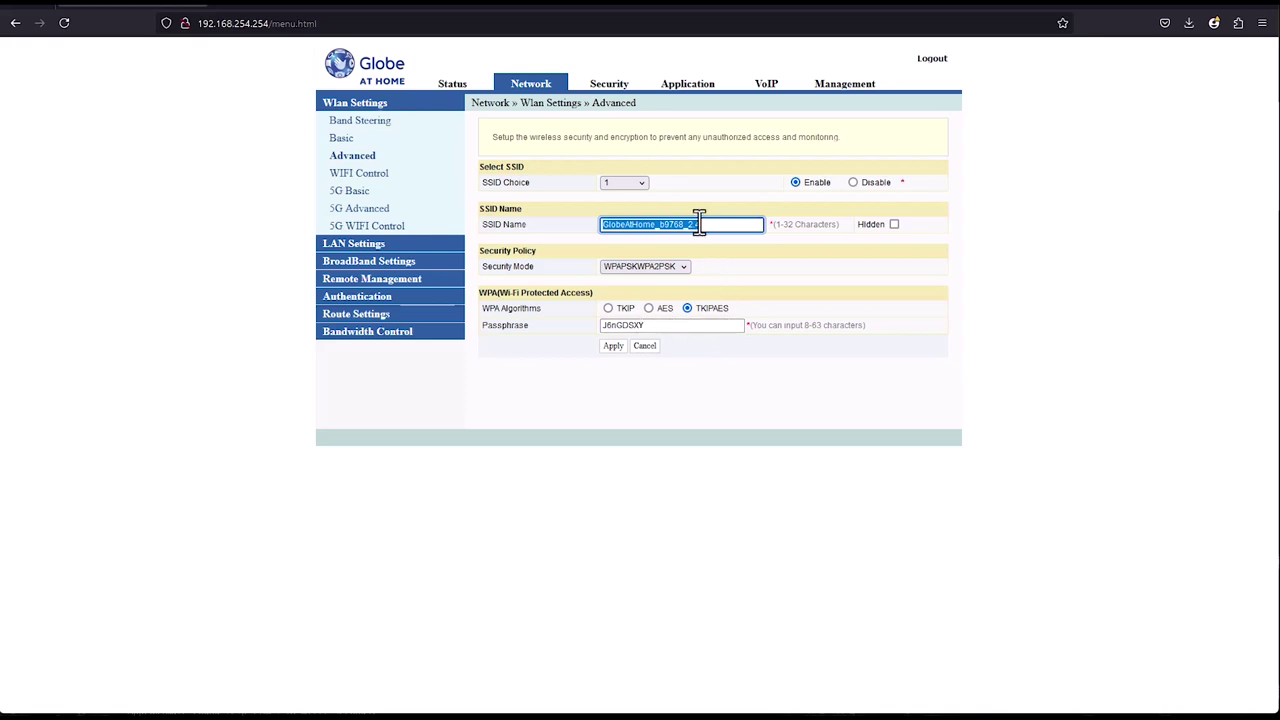
{"action": "type", "text": "GLOBE"}
{"action": "key", "text": "BackSpace"}
{"action": "key", "text": "BackSpace"}
{"action": "key", "text": "BackSpace"}
{"action": "key", "text": "BackSpace"}
{"action": "key", "text": "BackSpace"}
{"action": "type", "text": "el"}
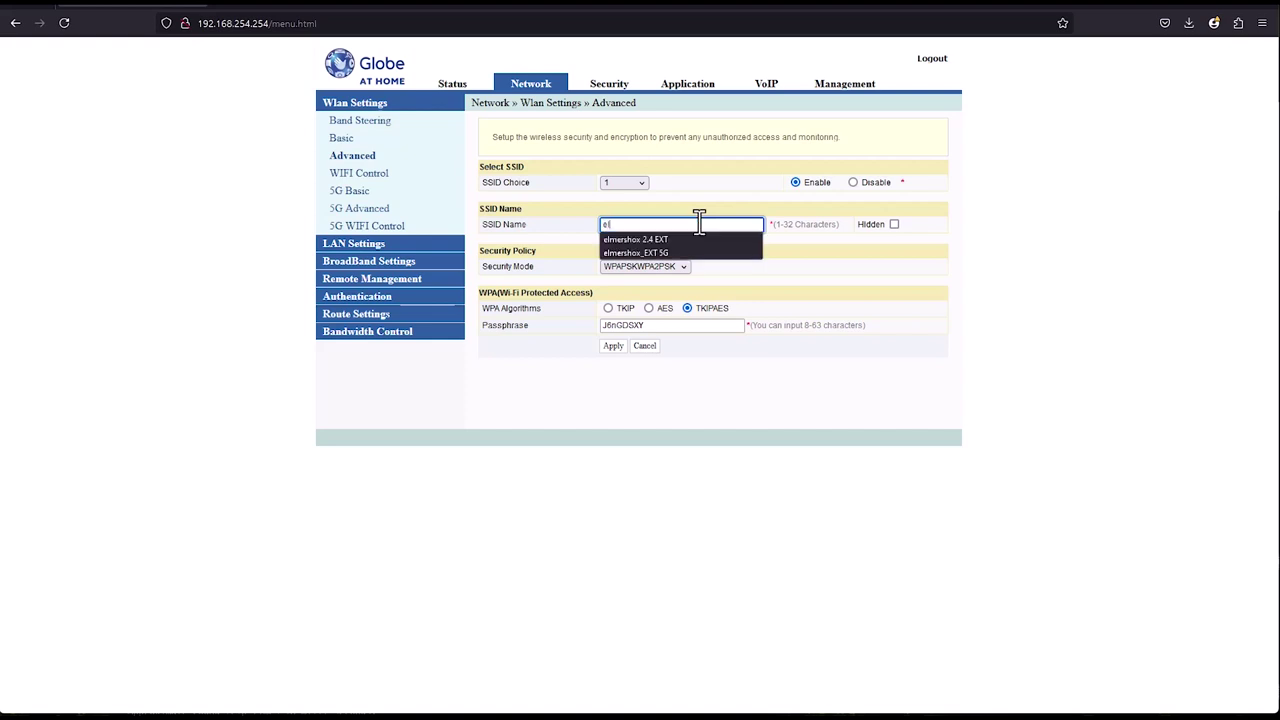
{"action": "type", "text": "mershox 2.4"}
{"action": "key", "text": "Tab"}
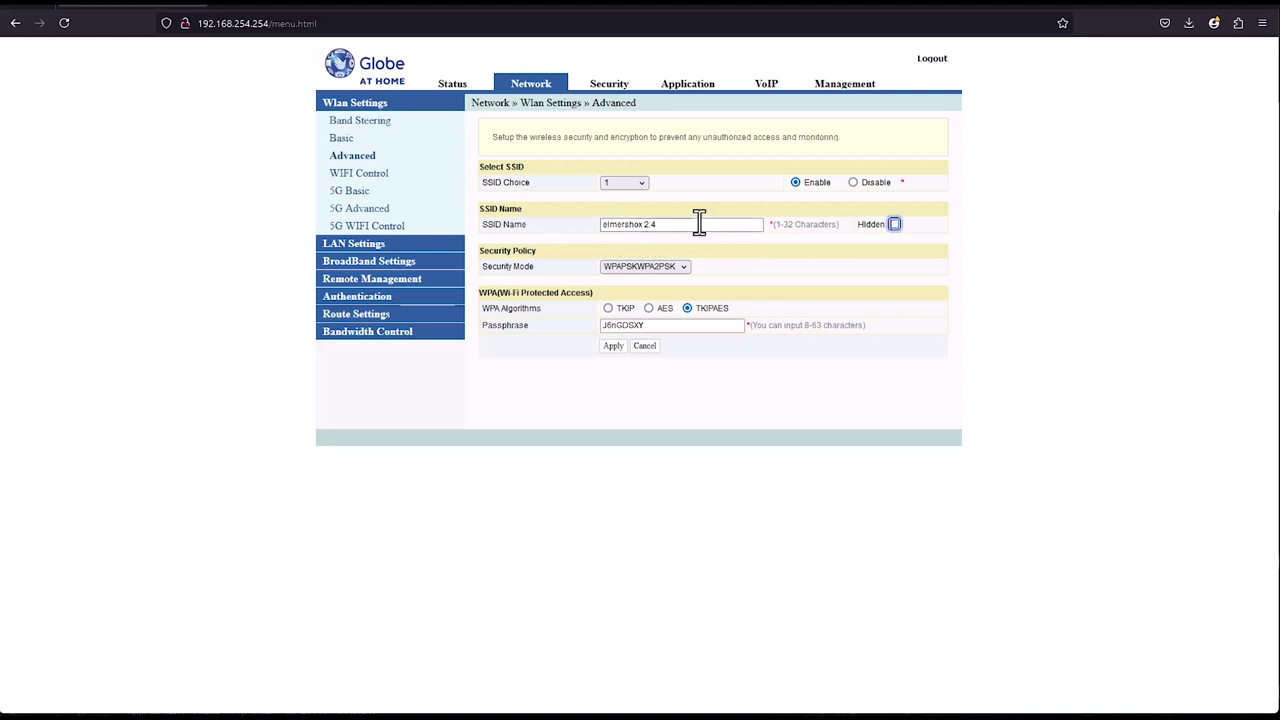
{"action": "key", "text": "Tab"}
{"action": "key", "text": "Tab"}
{"action": "key", "text": "Tab"}
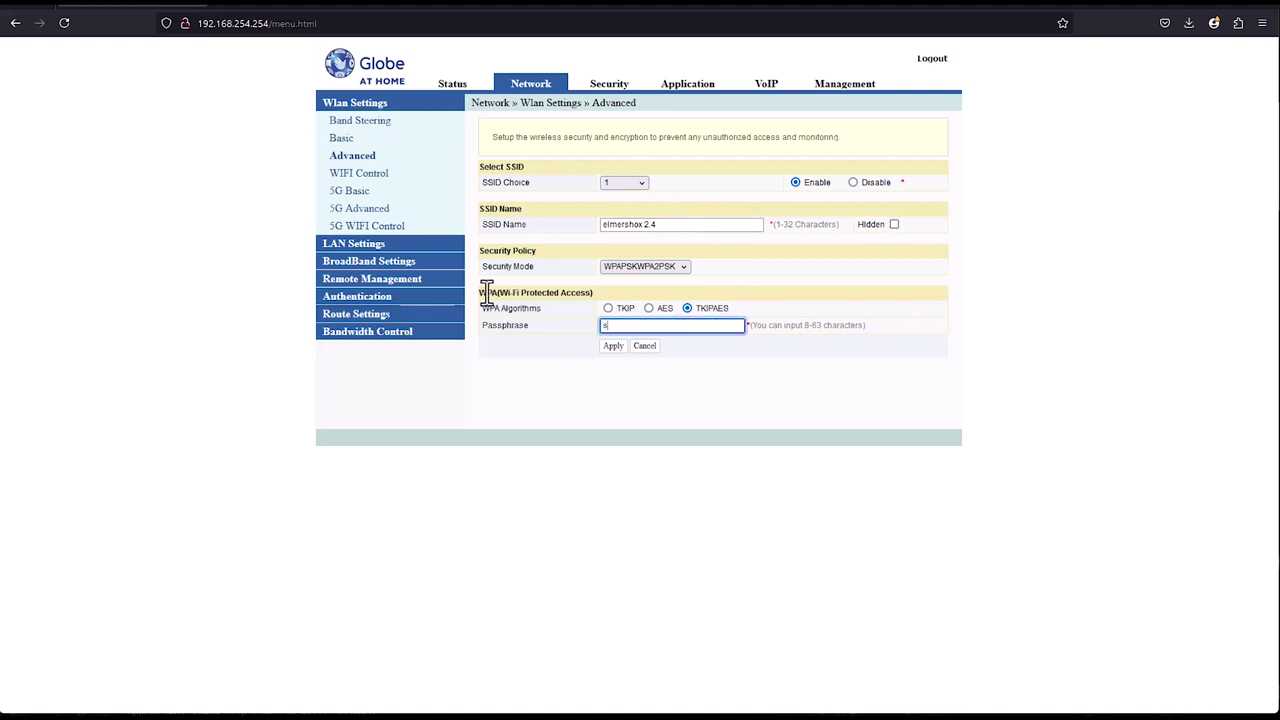
{"action": "left_click", "coordinate": [608, 346]}
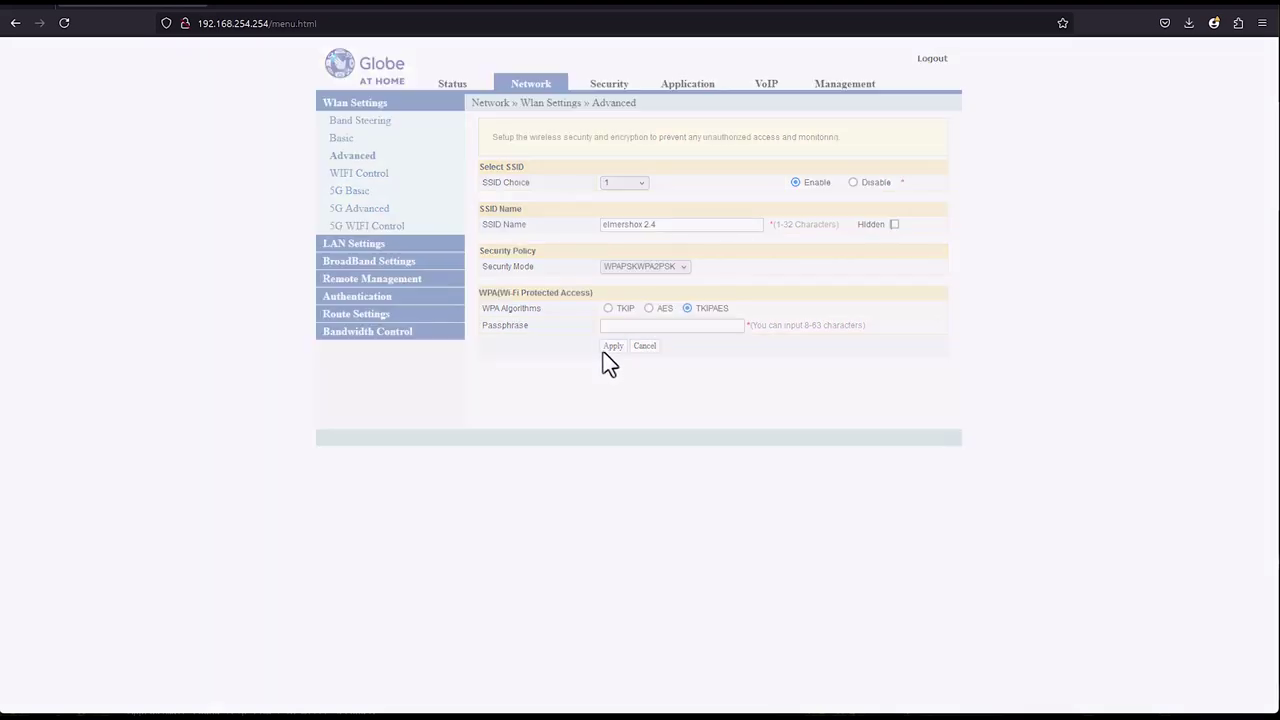
- Rename 5G SSID 1 to 'elmershox 5G', replace its passphrase with a new one, and apply
{"action": "left_click", "coordinate": [360, 209]}
{"action": "left_click_drag", "start_coordinate": [704, 224], "coordinate": [523, 214]}
{"action": "type", "text": "e"}
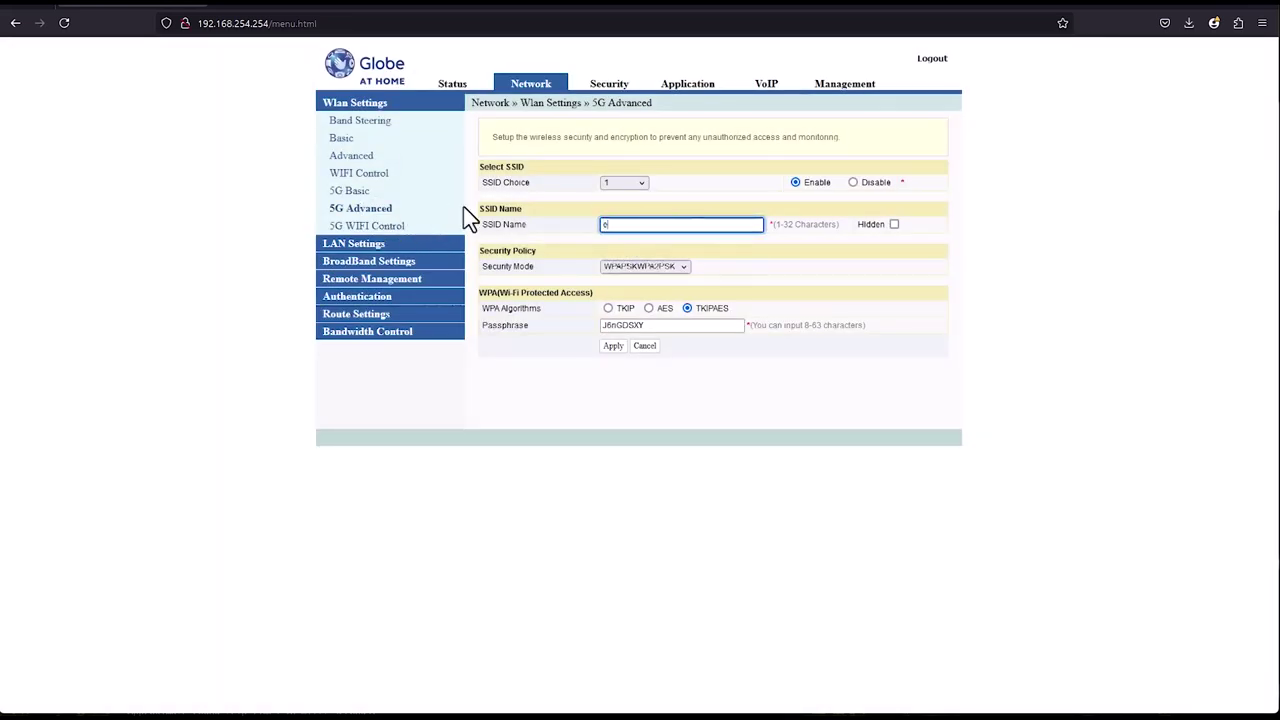
{"action": "type", "text": "lmers"}
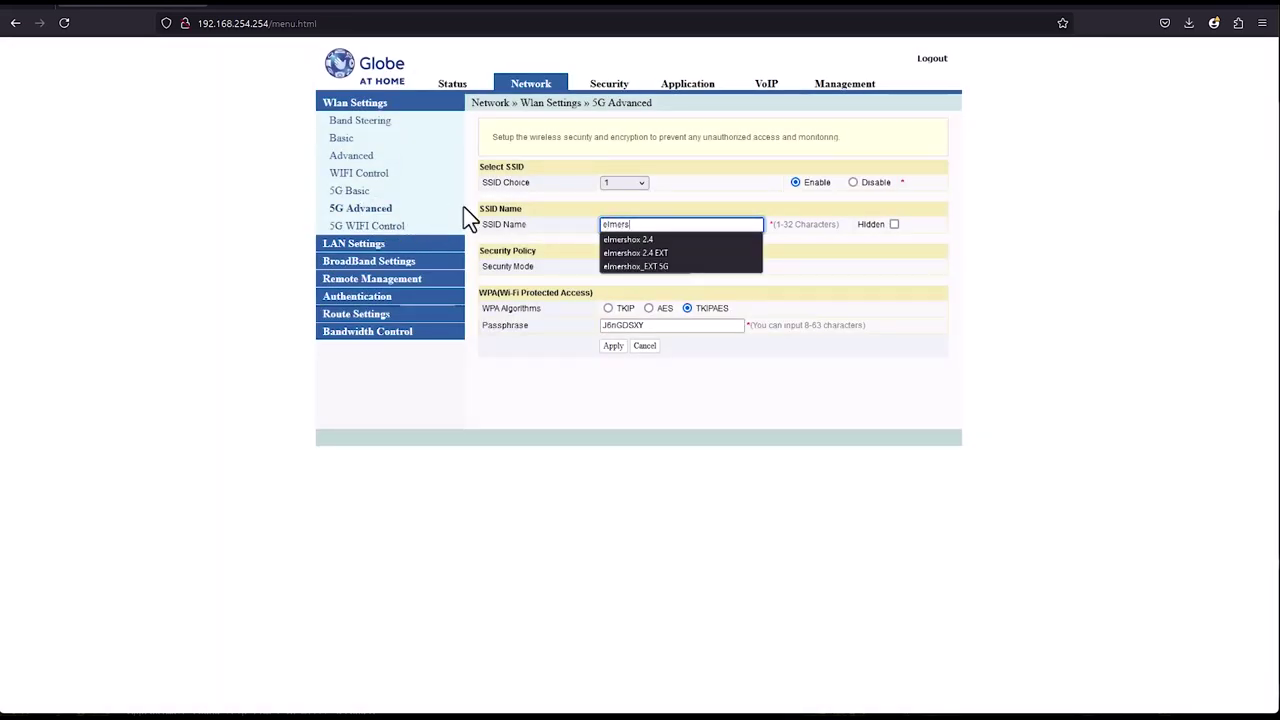
{"action": "type", "text": "hox 5G"}
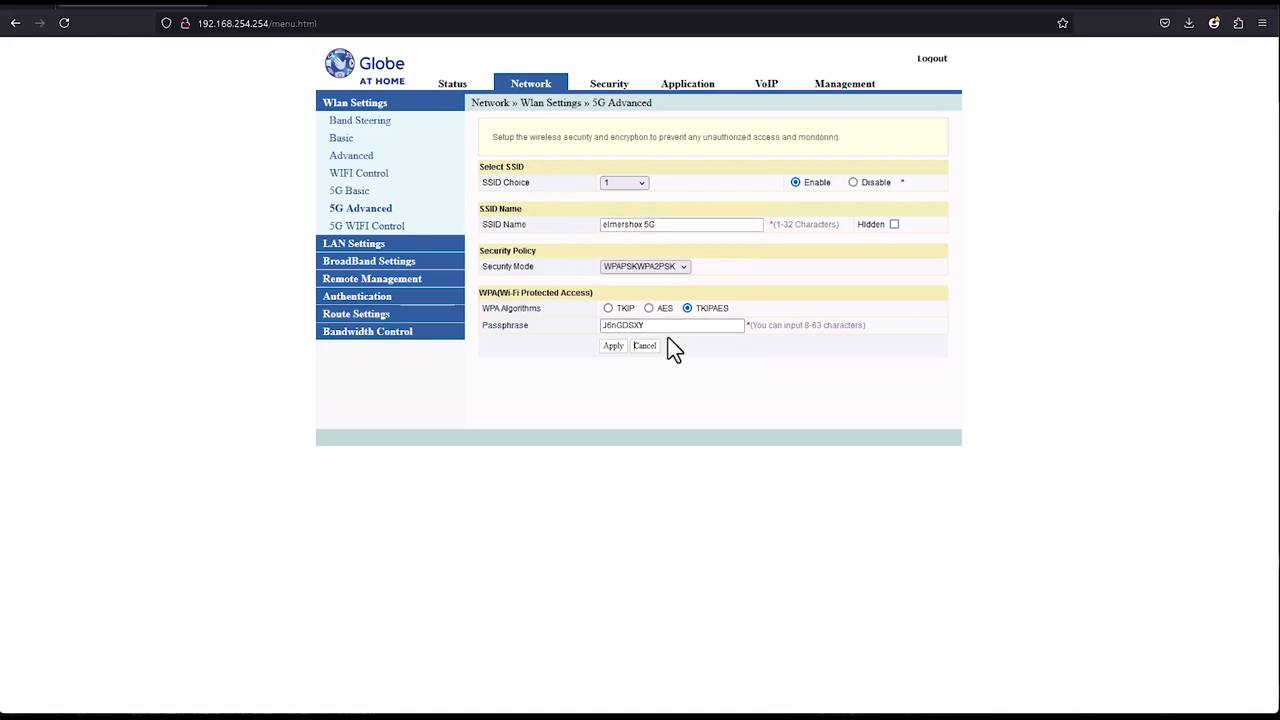
{"action": "left_click_drag", "start_coordinate": [672, 326], "coordinate": [598, 326]}
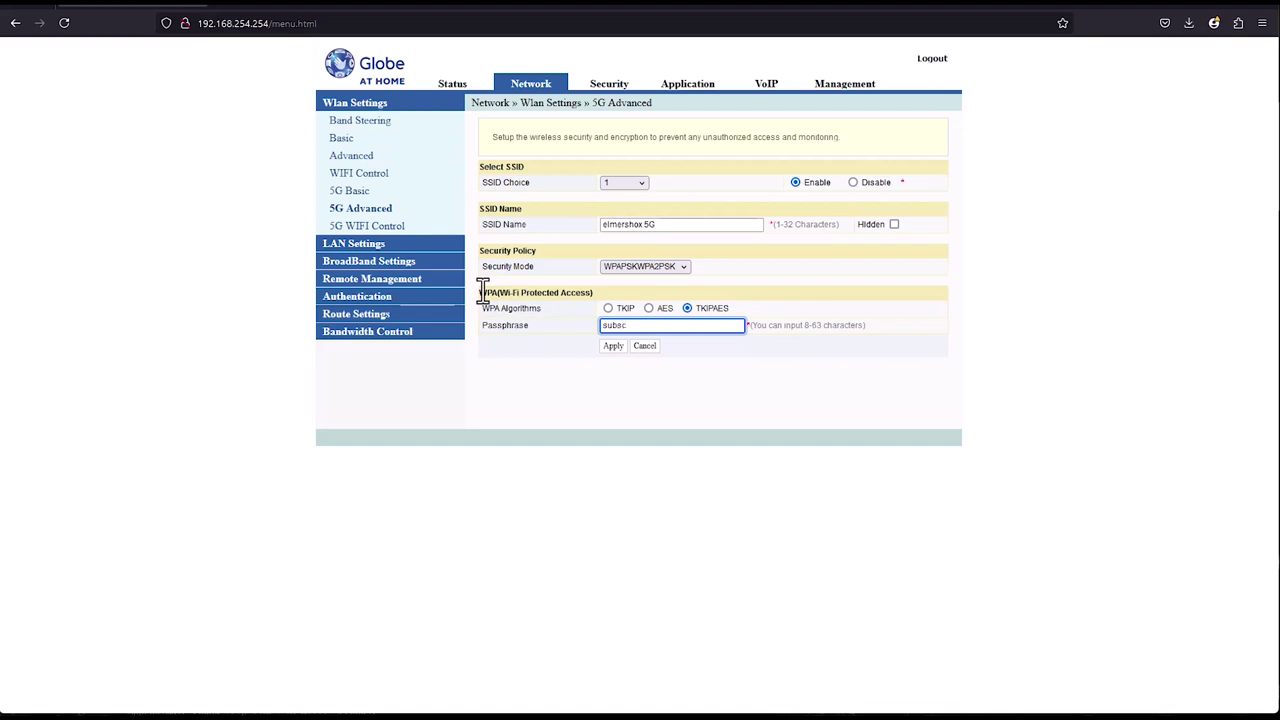
{"action": "left_click", "coordinate": [613, 346]}
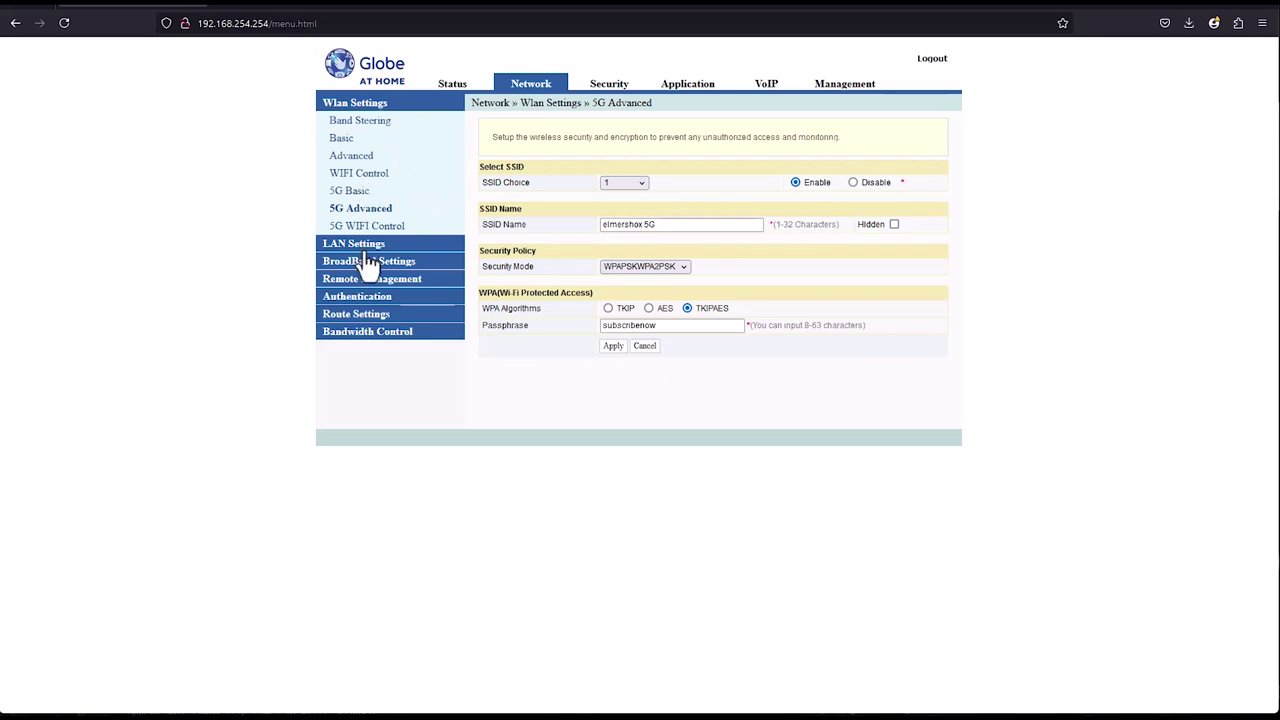
- Browse the Internet, ACS, authentication, static route and bandwidth control pages, ending on Device Information
{"action": "left_click", "coordinate": [367, 261]}
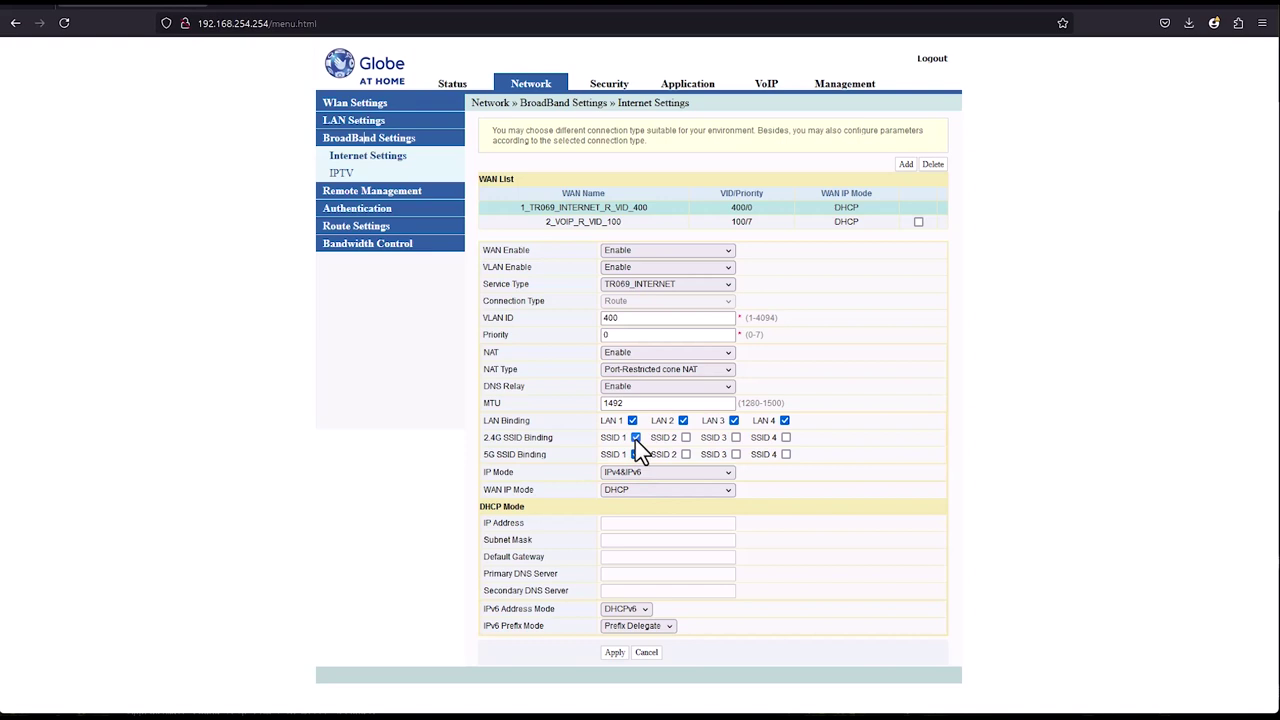
{"action": "left_click", "coordinate": [376, 194]}
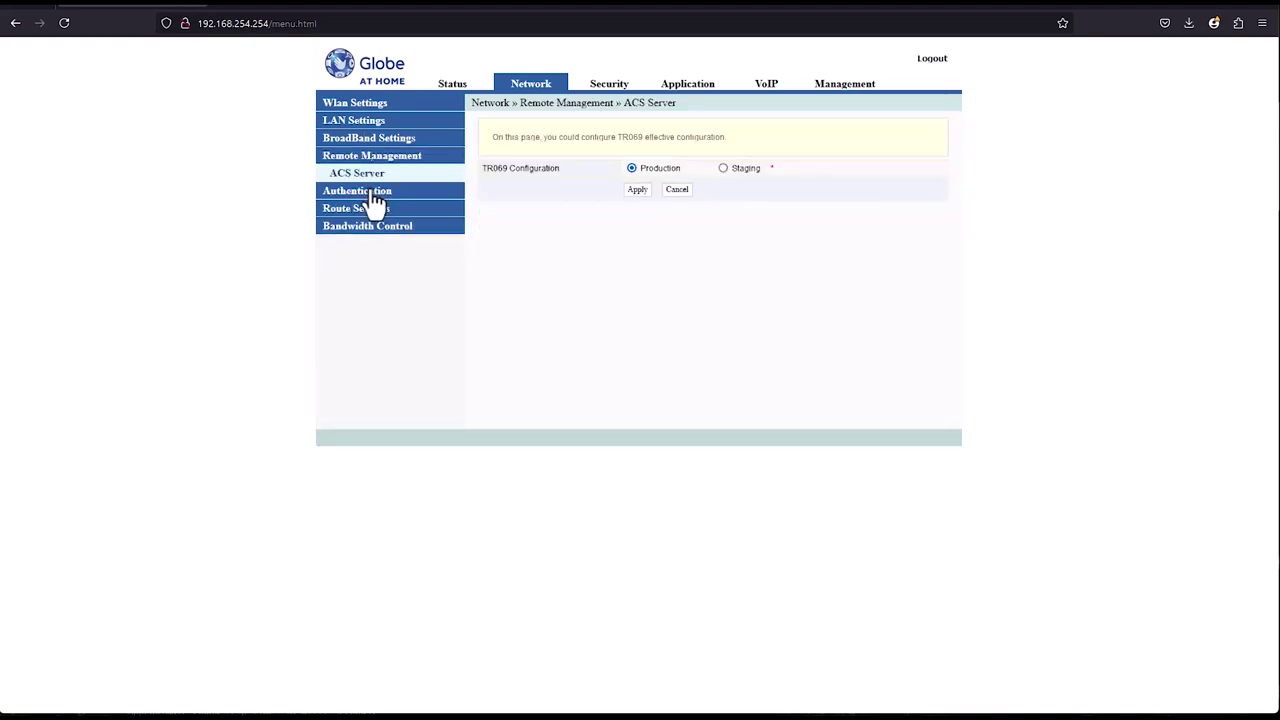
{"action": "left_click", "coordinate": [373, 195]}
{"action": "left_click", "coordinate": [372, 212]}
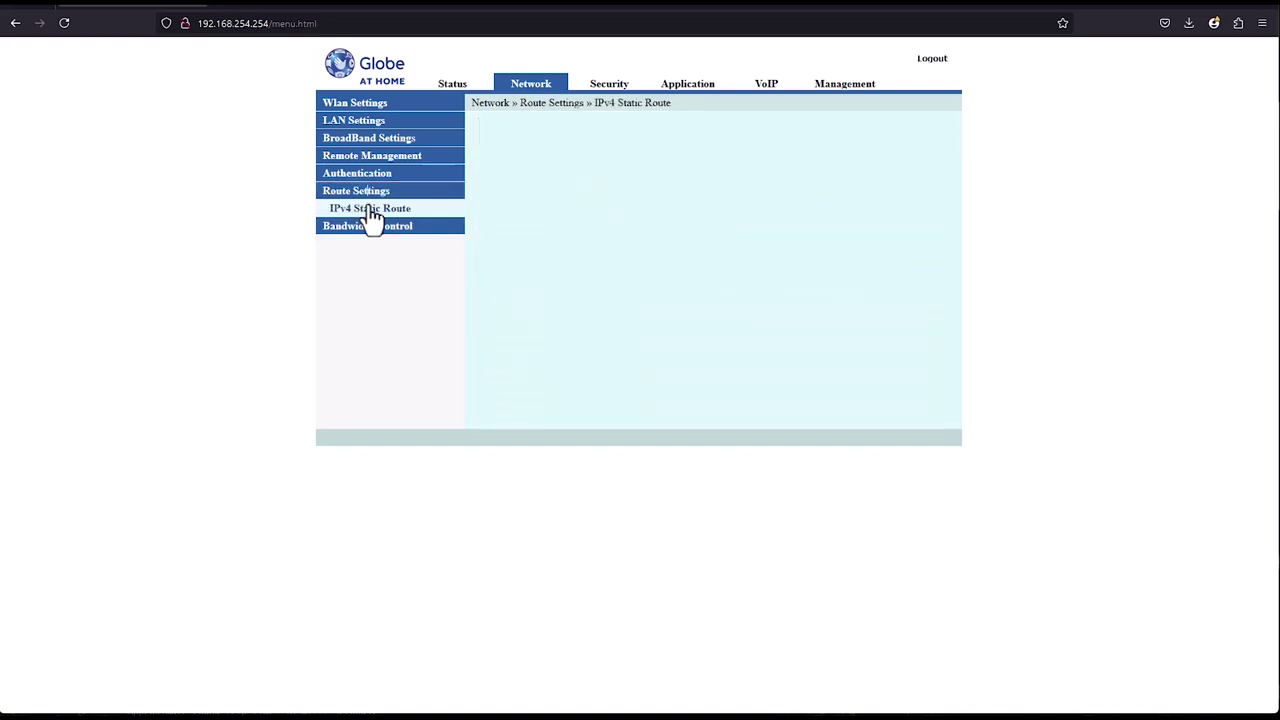
{"action": "left_click", "coordinate": [372, 230]}
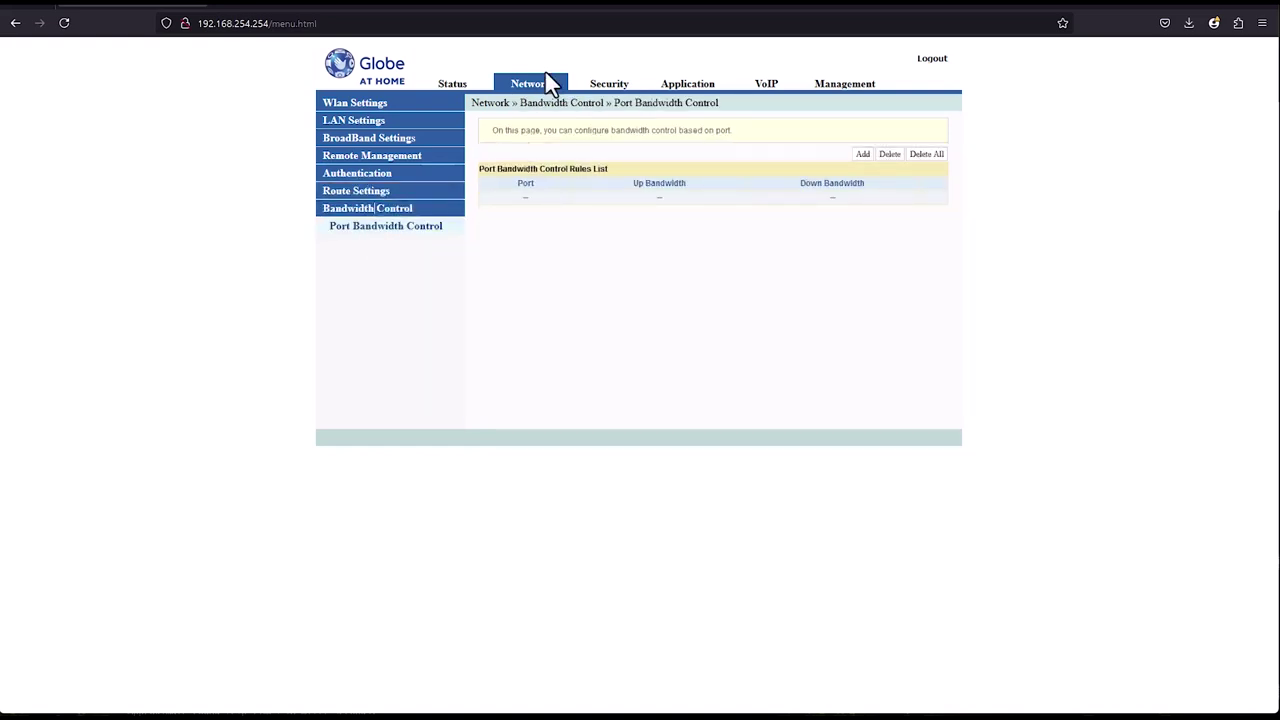
{"action": "left_click", "coordinate": [452, 86]}
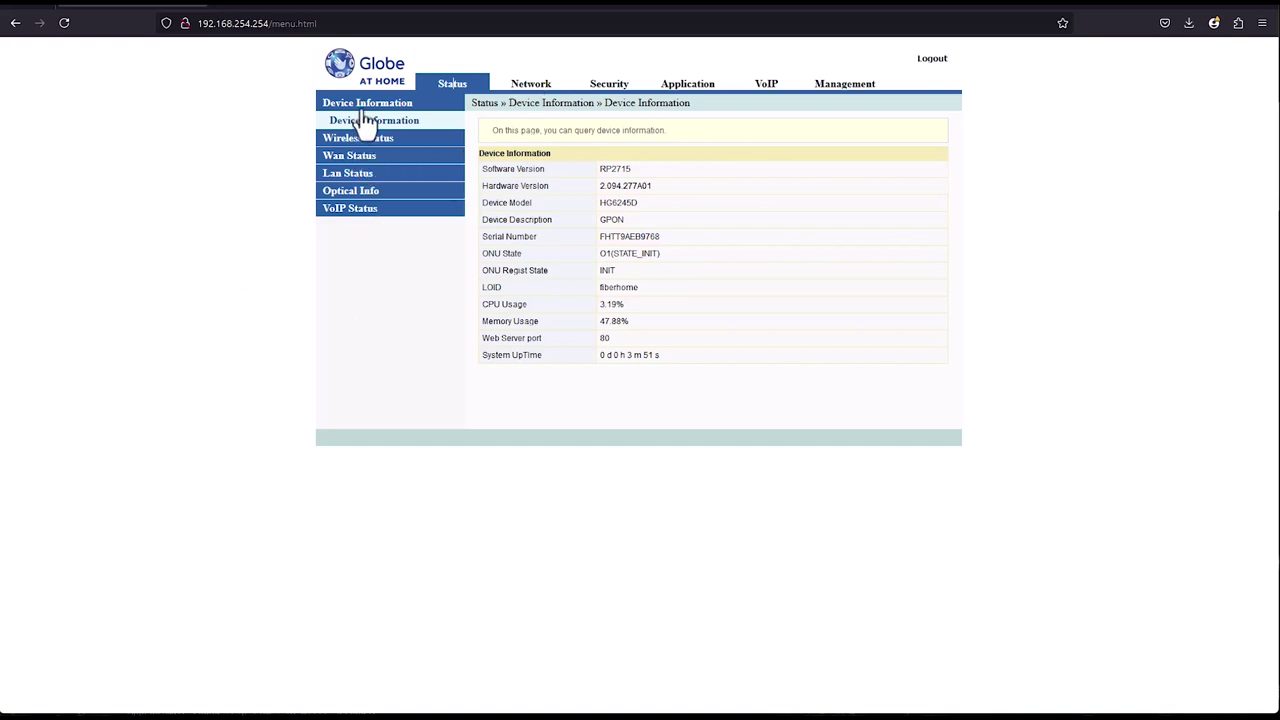
- Reopen the Internet Settings page and switch the WAN IP mode to PPPoE
{"action": "left_click", "coordinate": [531, 84]}
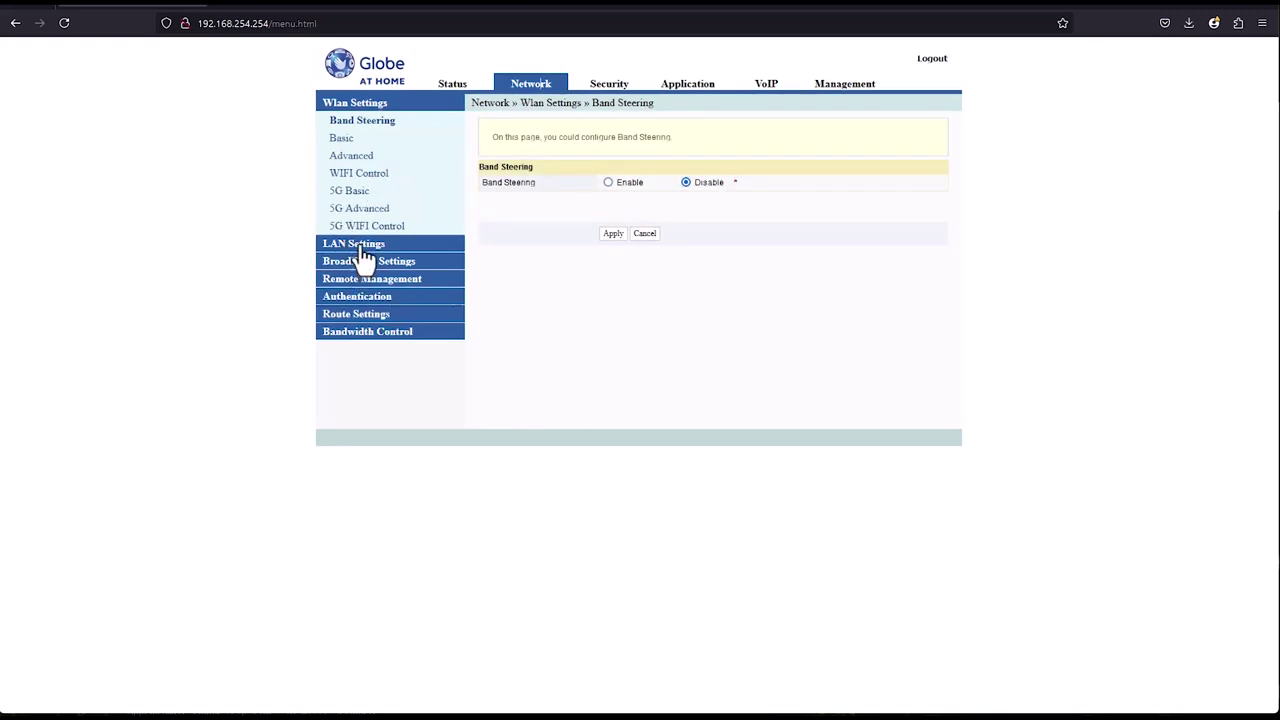
{"action": "left_click", "coordinate": [363, 258]}
{"action": "left_click", "coordinate": [676, 492]}
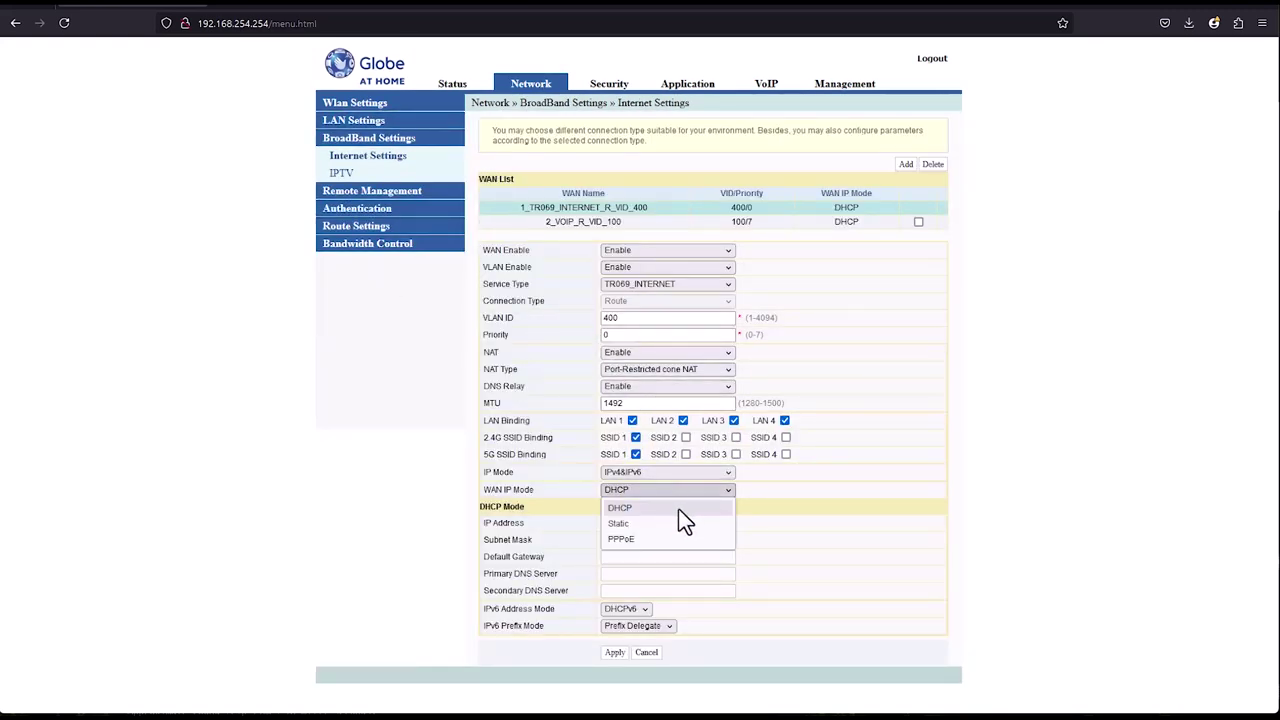
{"action": "left_click", "coordinate": [640, 539]}
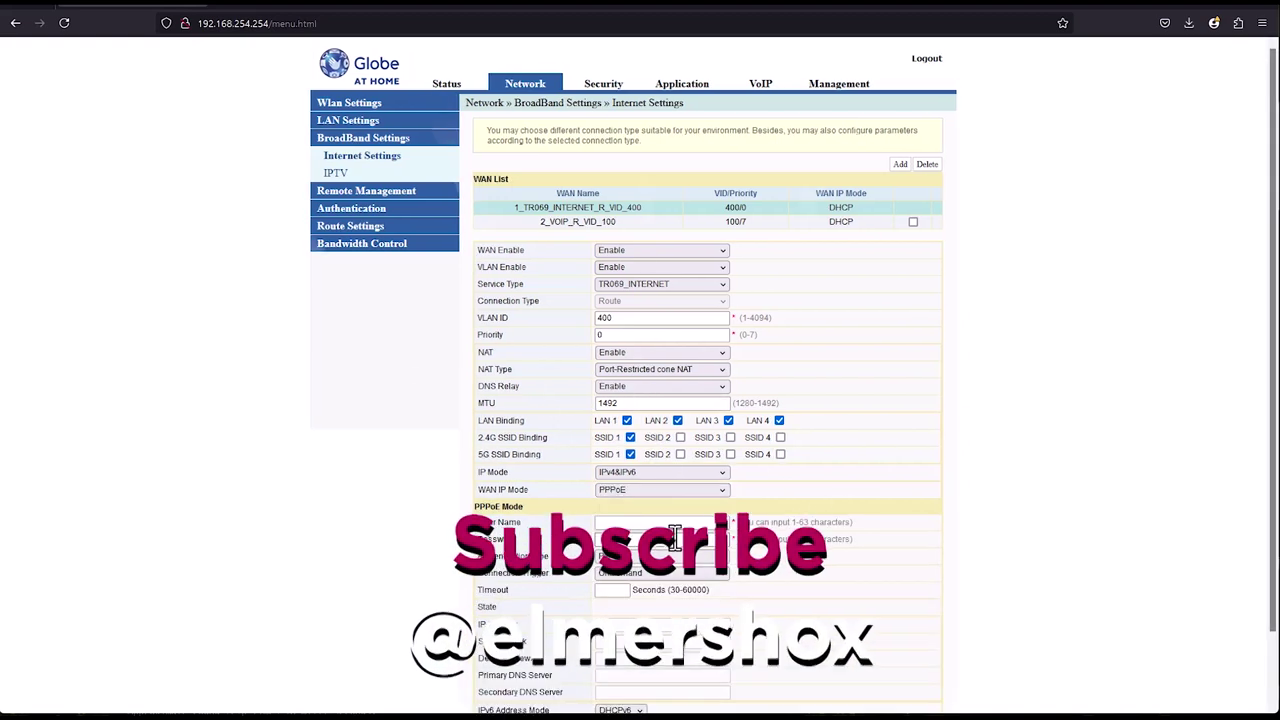
- Check the PPPoE fields with PAP authentication, then revert to DHCP and apply
{"action": "left_click", "coordinate": [626, 522]}
{"action": "left_click", "coordinate": [628, 539]}
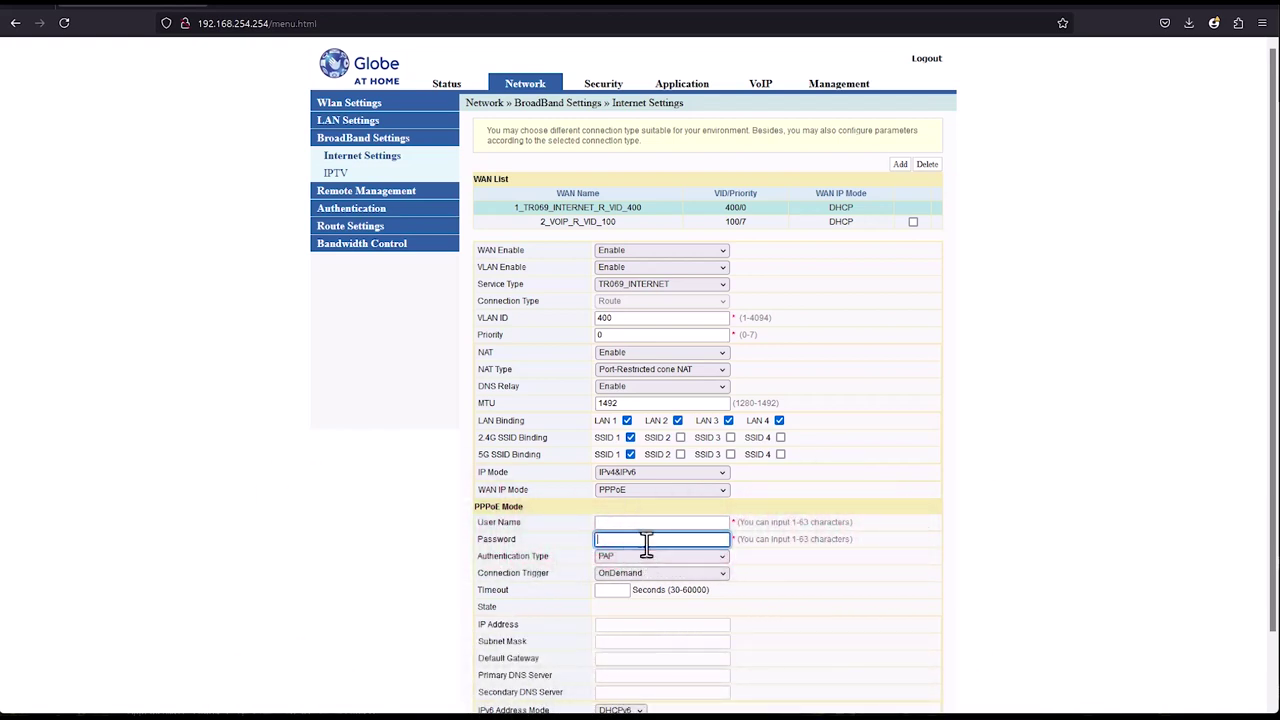
{"action": "left_click", "coordinate": [635, 558]}
{"action": "left_click", "coordinate": [640, 573]}
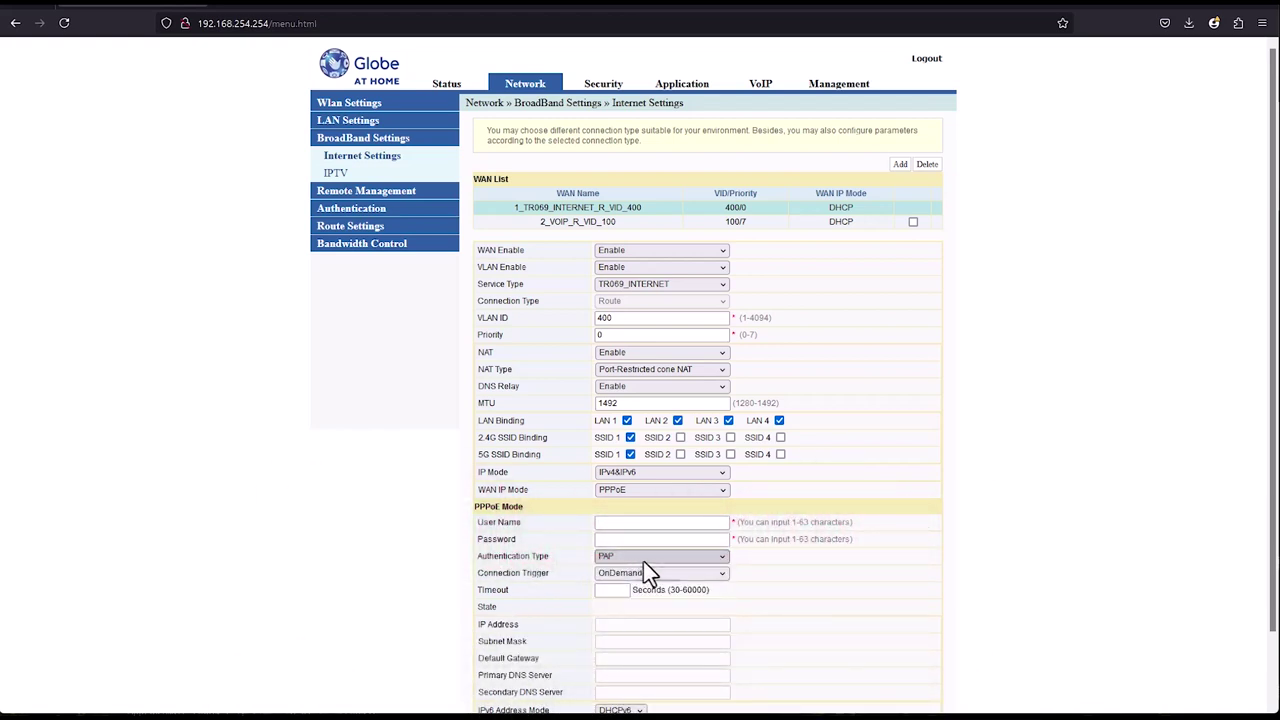
{"action": "left_click", "coordinate": [634, 490]}
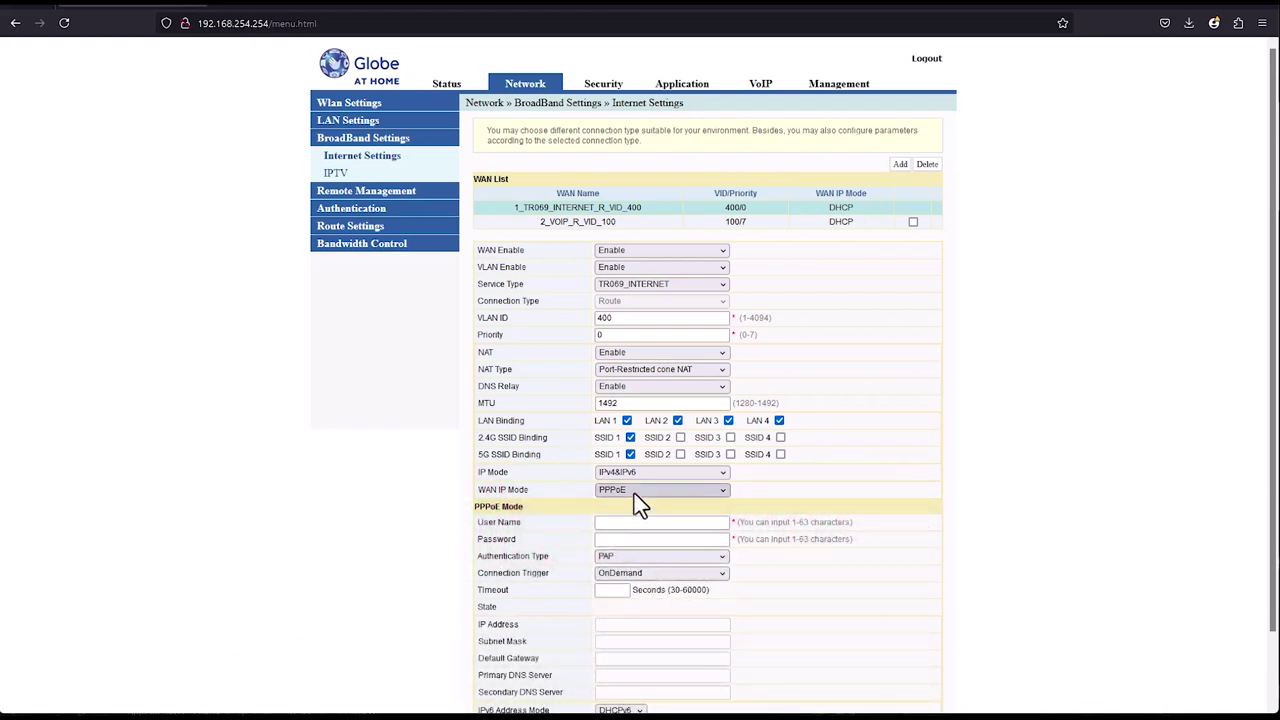
{"action": "left_click", "coordinate": [634, 508]}
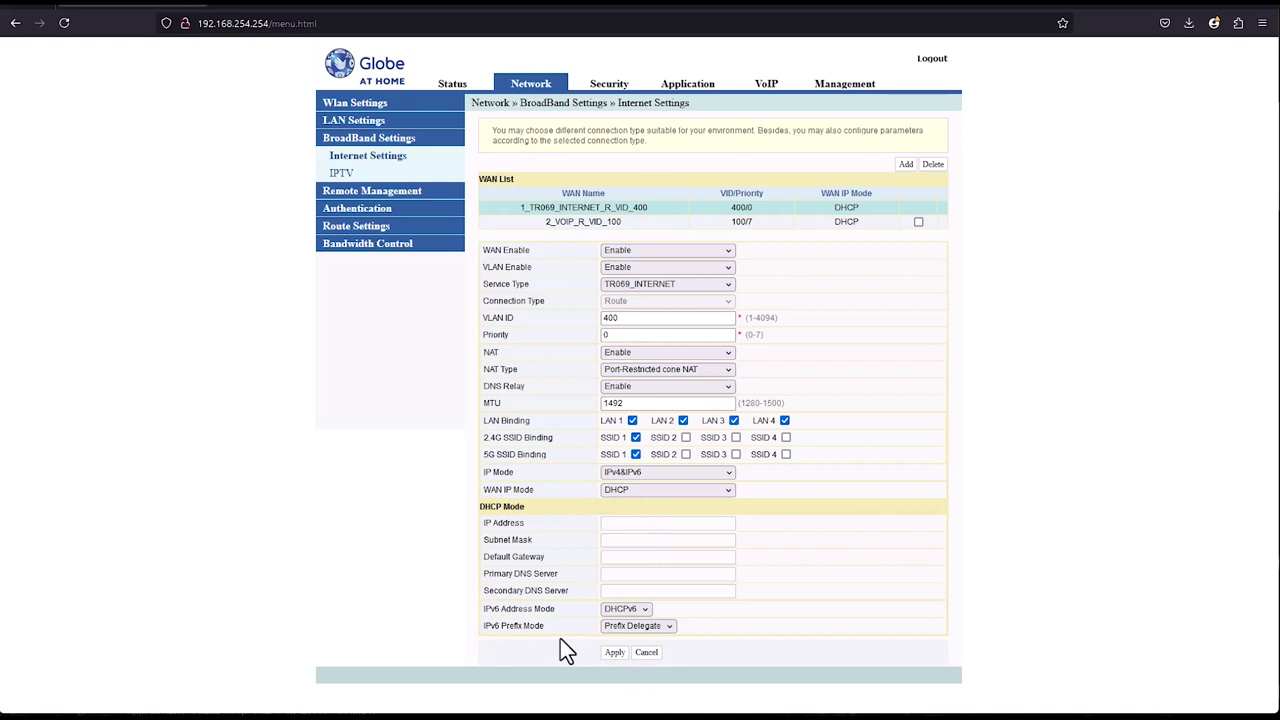
{"action": "left_click", "coordinate": [616, 654]}
- Keep the WAN IP mode on DHCP, verify VLAN ID 400, and reapply the settings
{"action": "left_click", "coordinate": [651, 490]}
{"action": "left_click", "coordinate": [652, 507]}
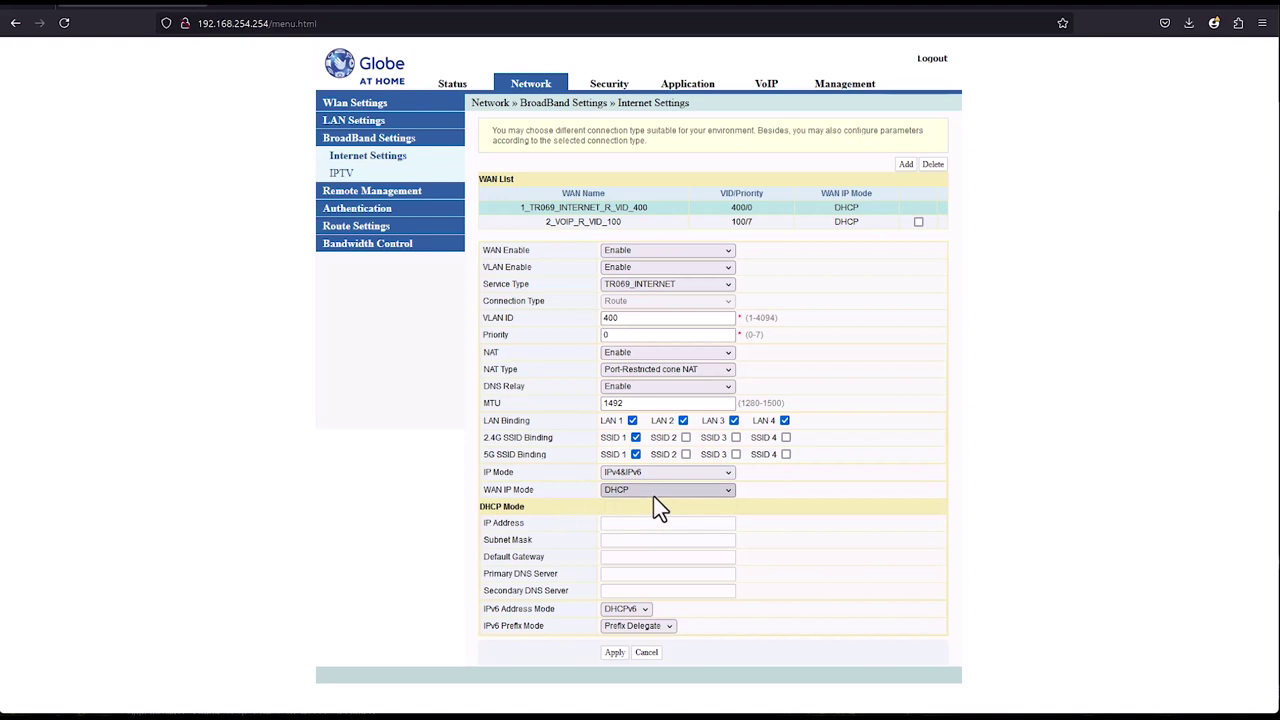
{"action": "left_click_drag", "start_coordinate": [652, 318], "coordinate": [591, 316]}
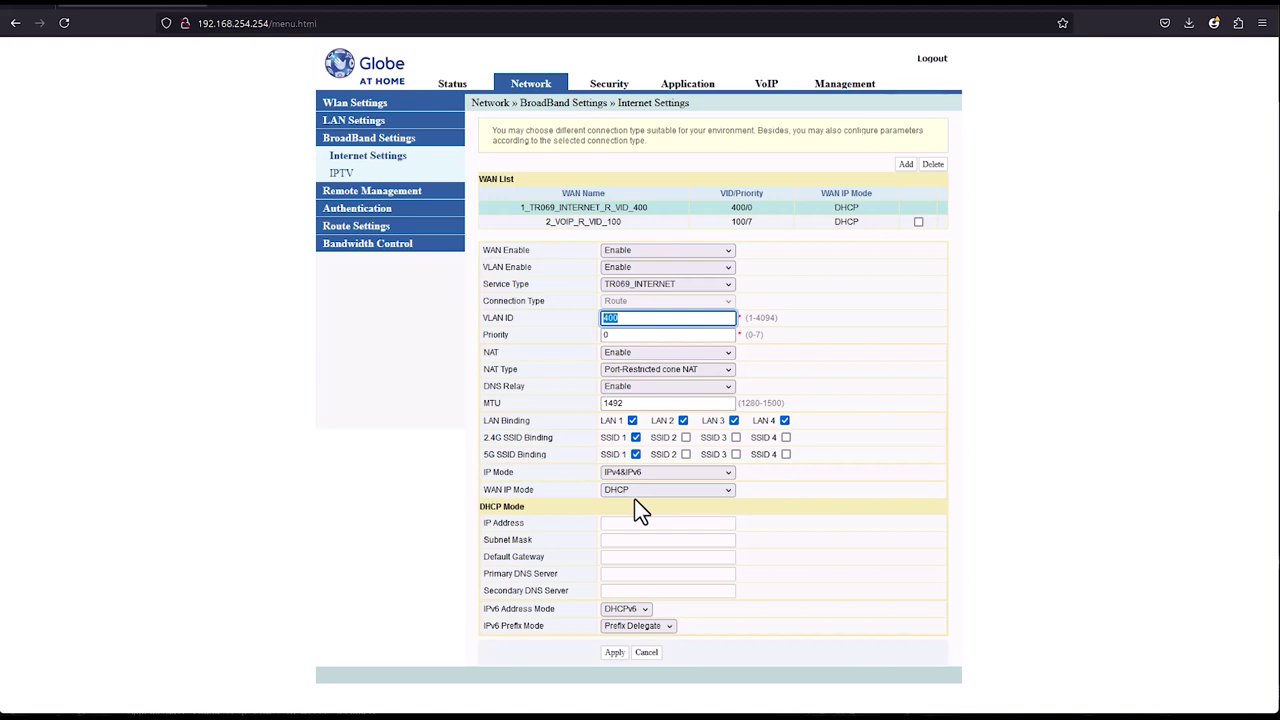
{"action": "left_click", "coordinate": [615, 654]}
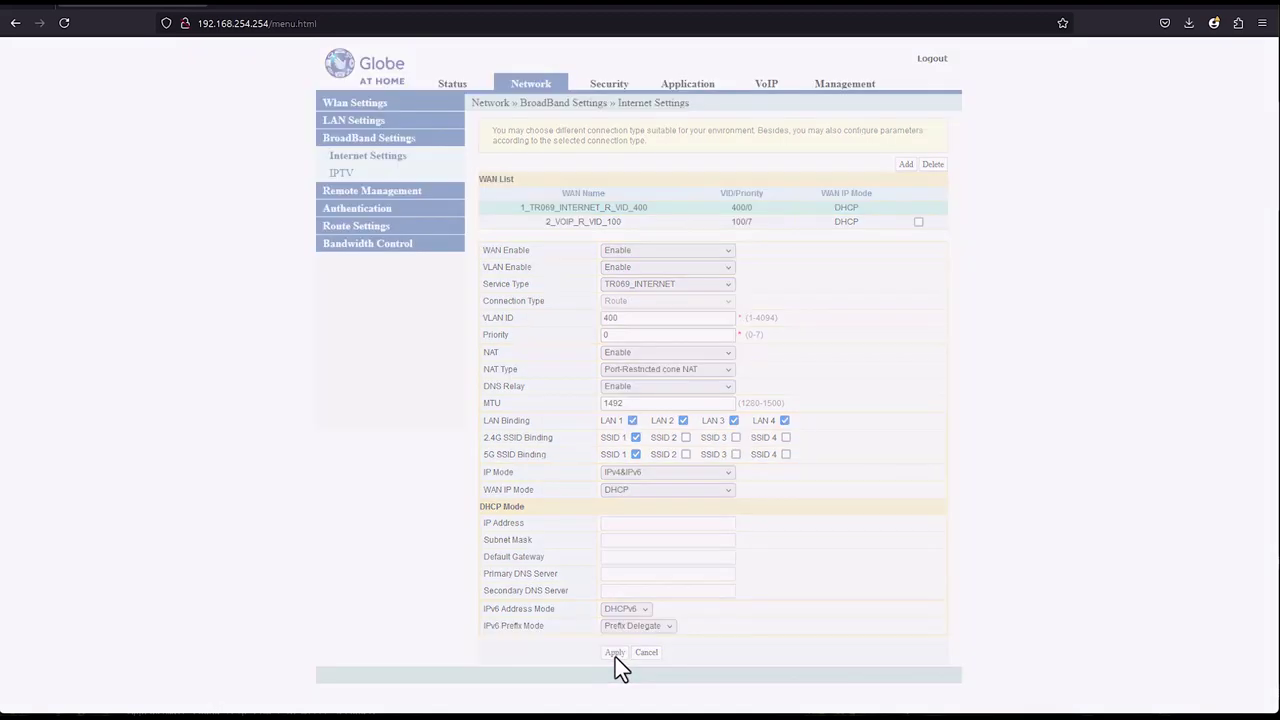